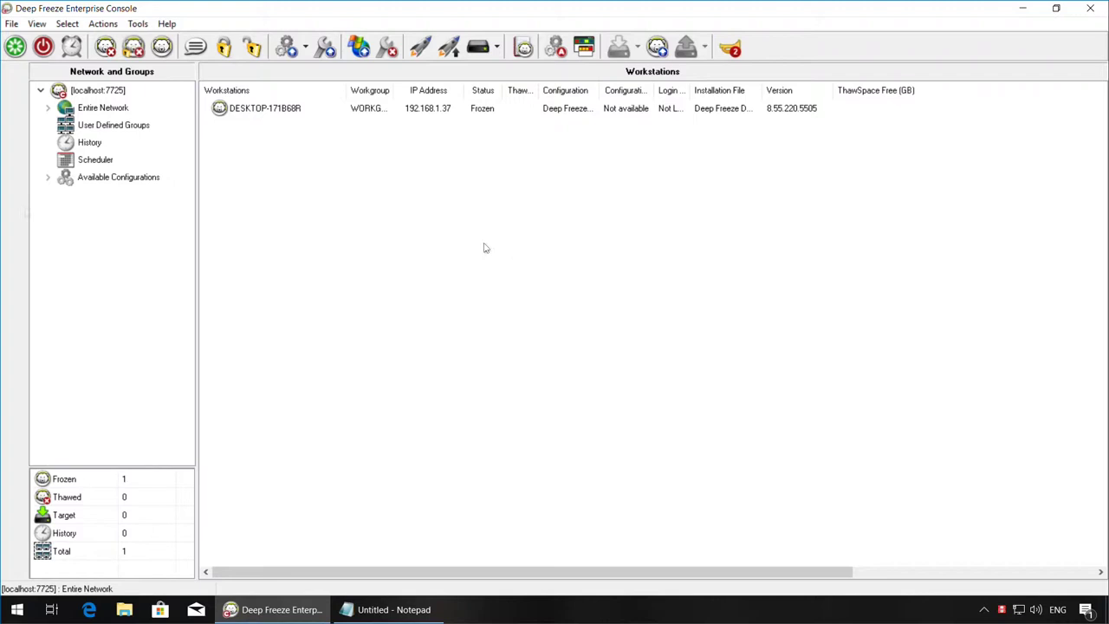
Open the Deep Freeze Default configuration in the editor and show its Workstation Tasks list.
left_click(48, 179)
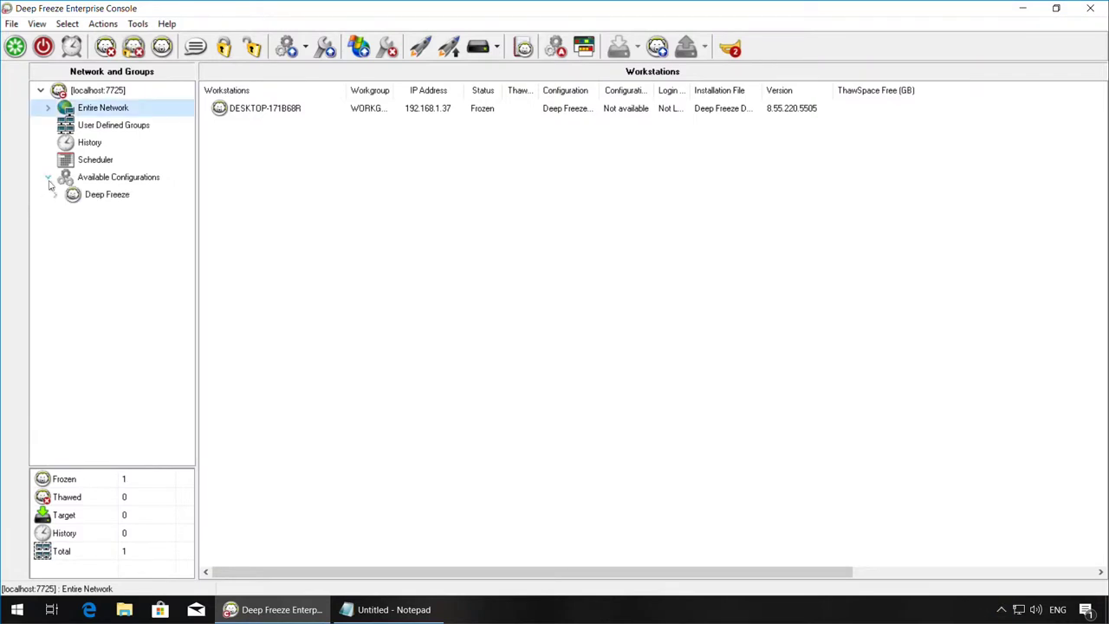
left_click(55, 196)
left_click(79, 215)
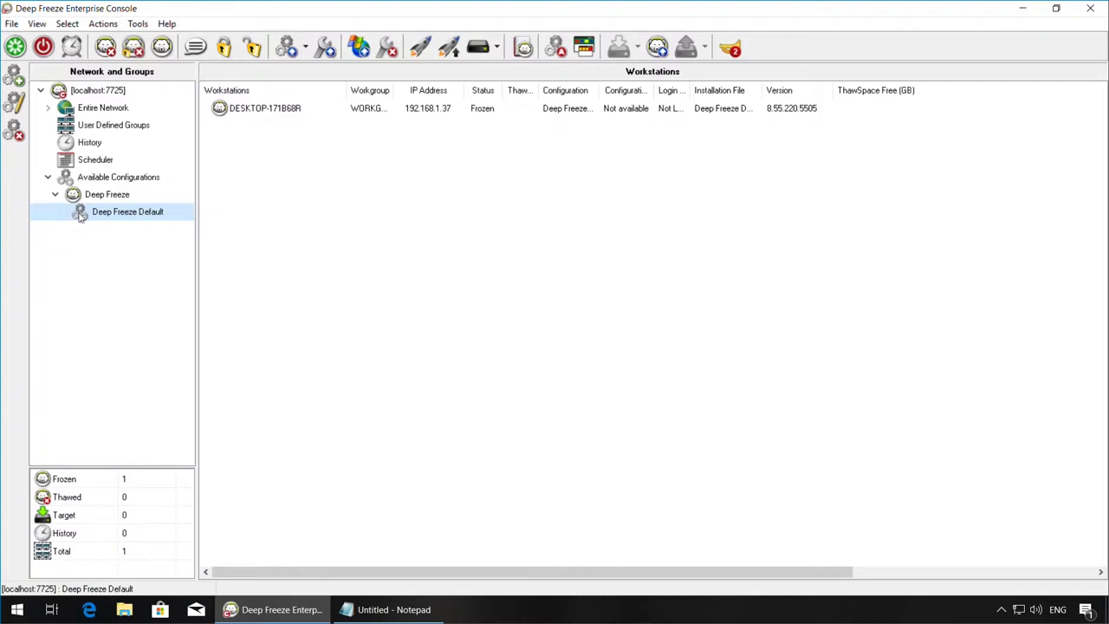
right_click(80, 216)
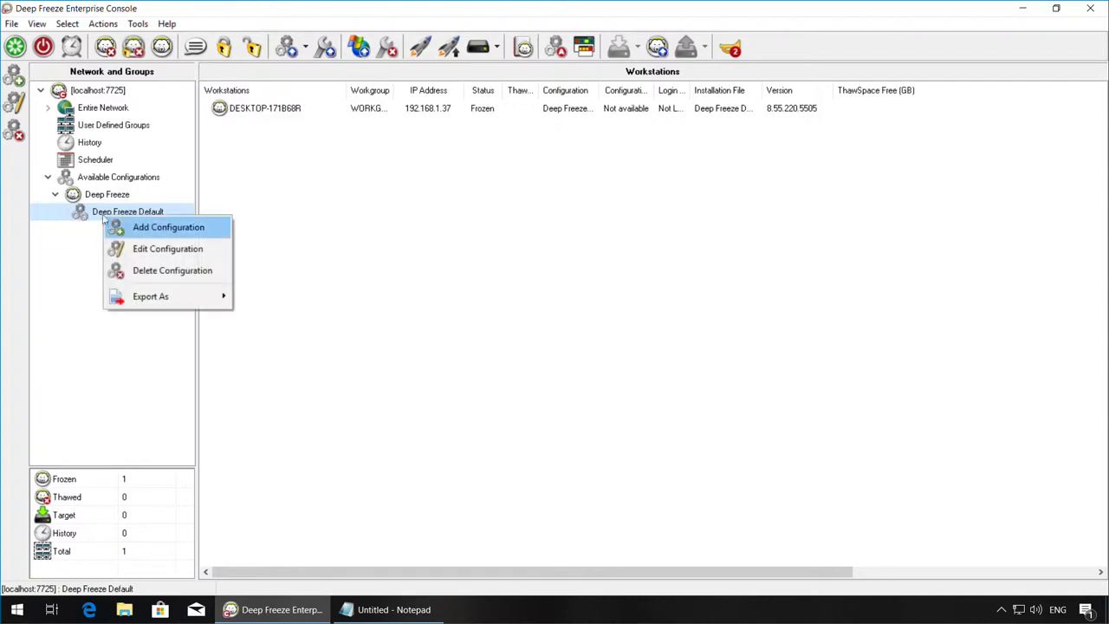
left_click(148, 251)
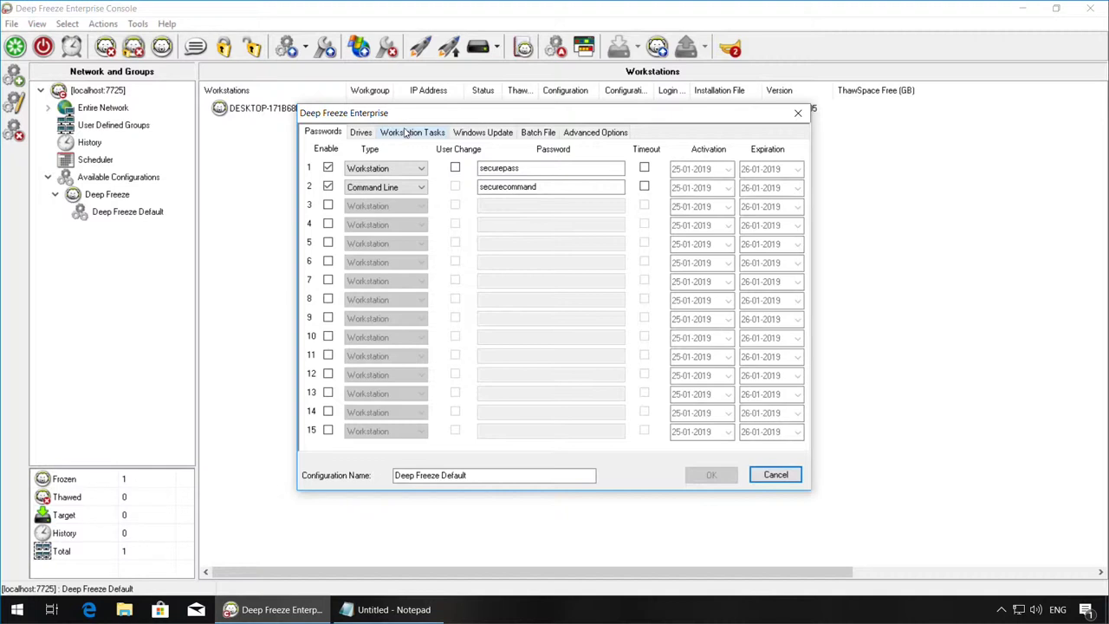
left_click(406, 132)
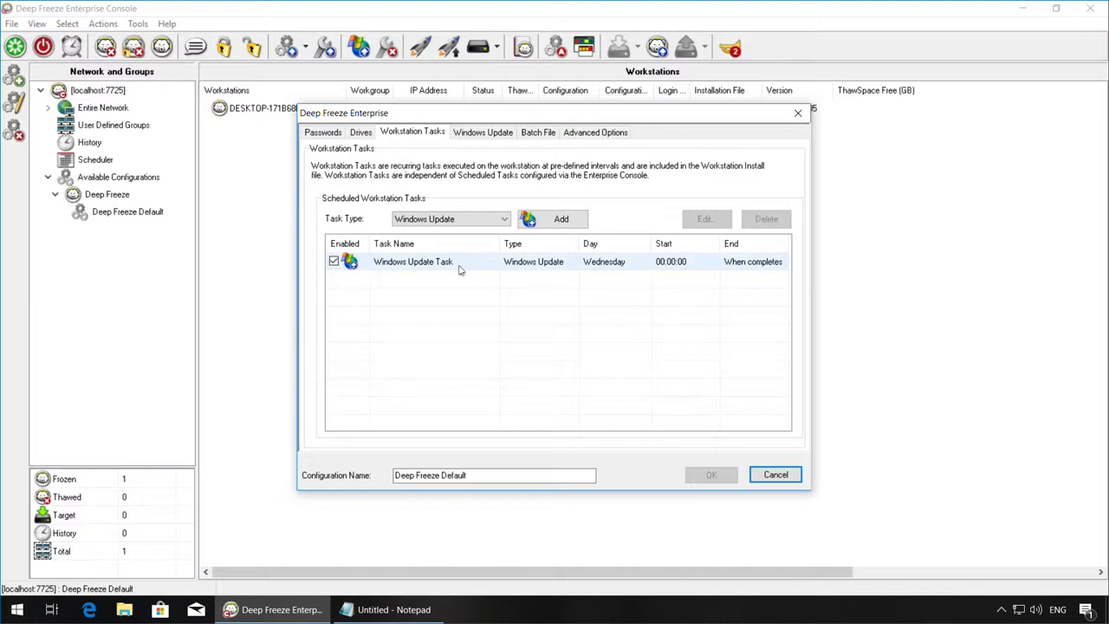
Add a new Batch File task named 'Batch File Delete Temp'.
left_click(504, 219)
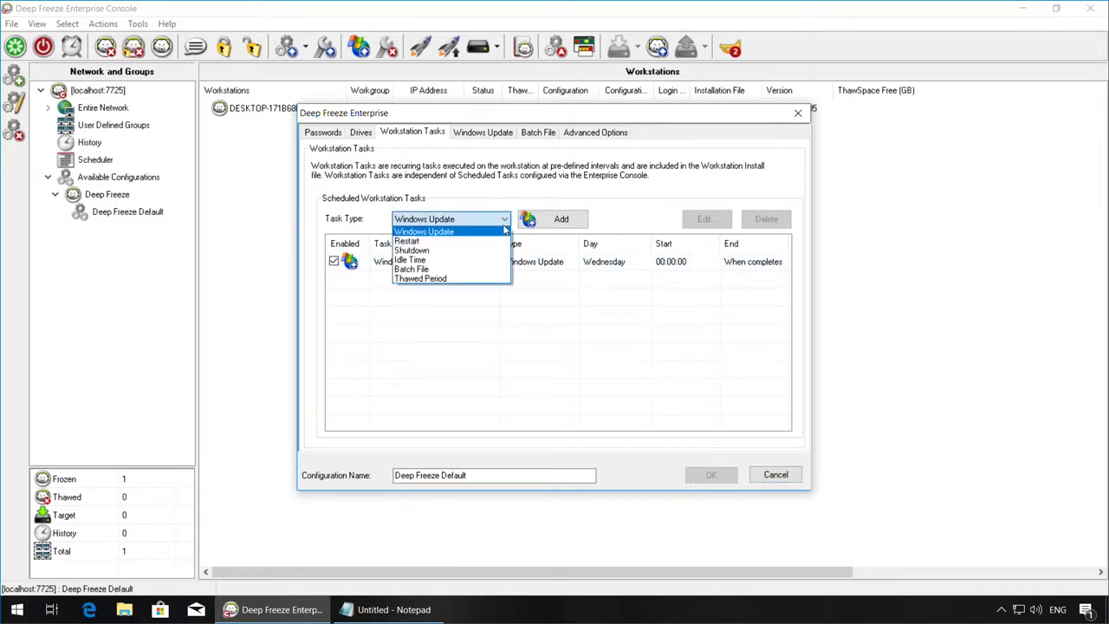
left_click(468, 269)
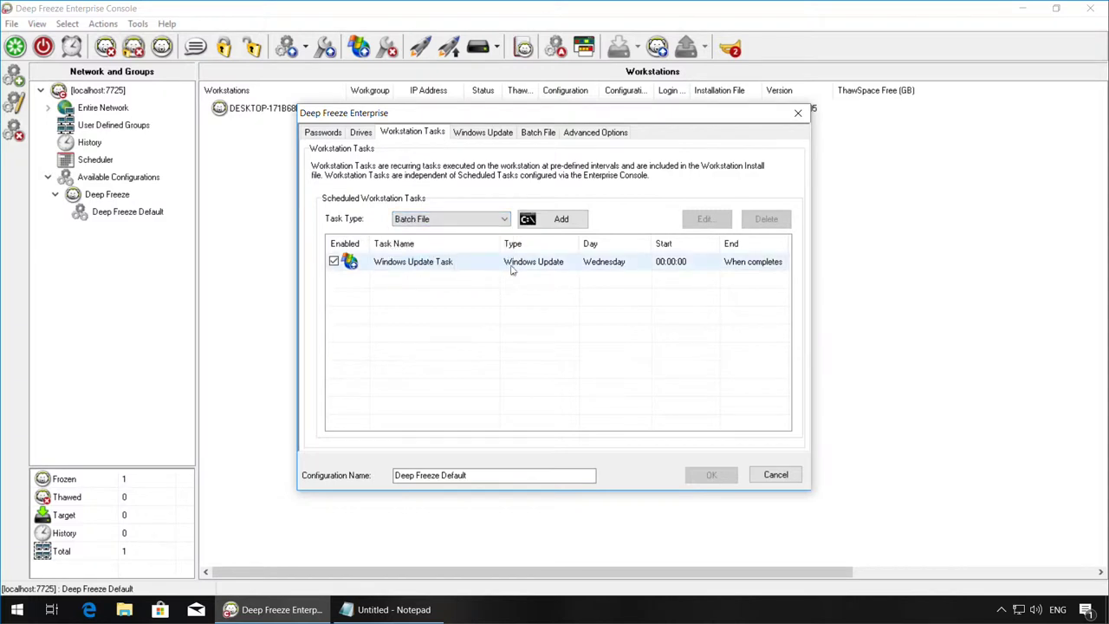
left_click(559, 223)
left_click(552, 198)
key("BackSpace")
key("BackSpace")
key("BackSpace")
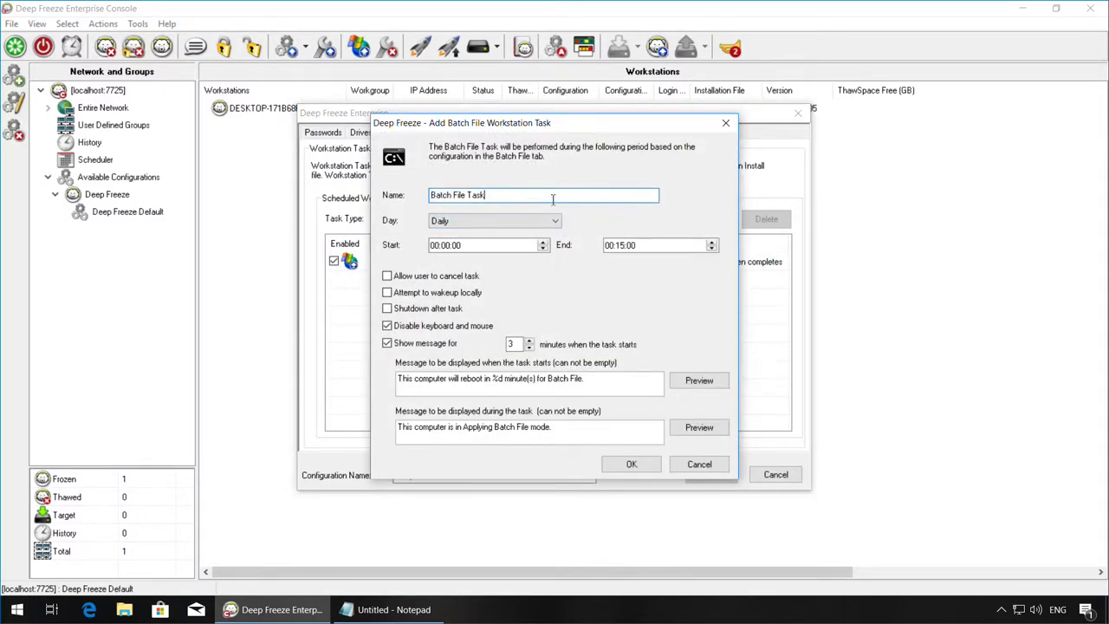
key("BackSpace")
key("BackSpace")
key("BackSpace")
key("BackSpace")
type("Delete Temp")
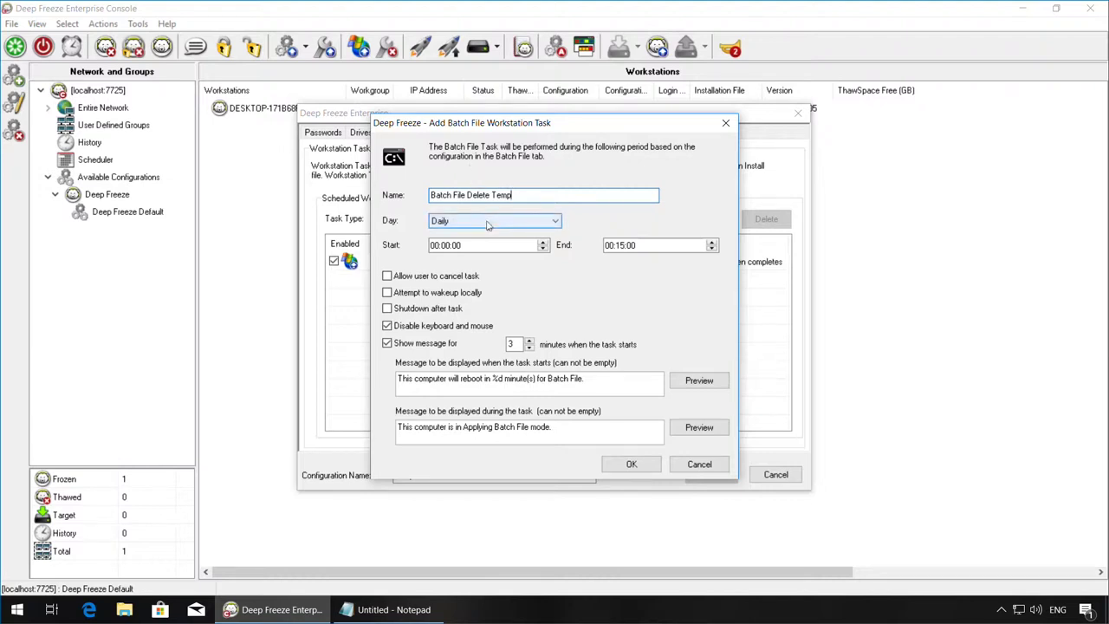
Schedule the task for Friday ending 00:20, with shutdown after task and an edited warning message.
left_click(488, 224)
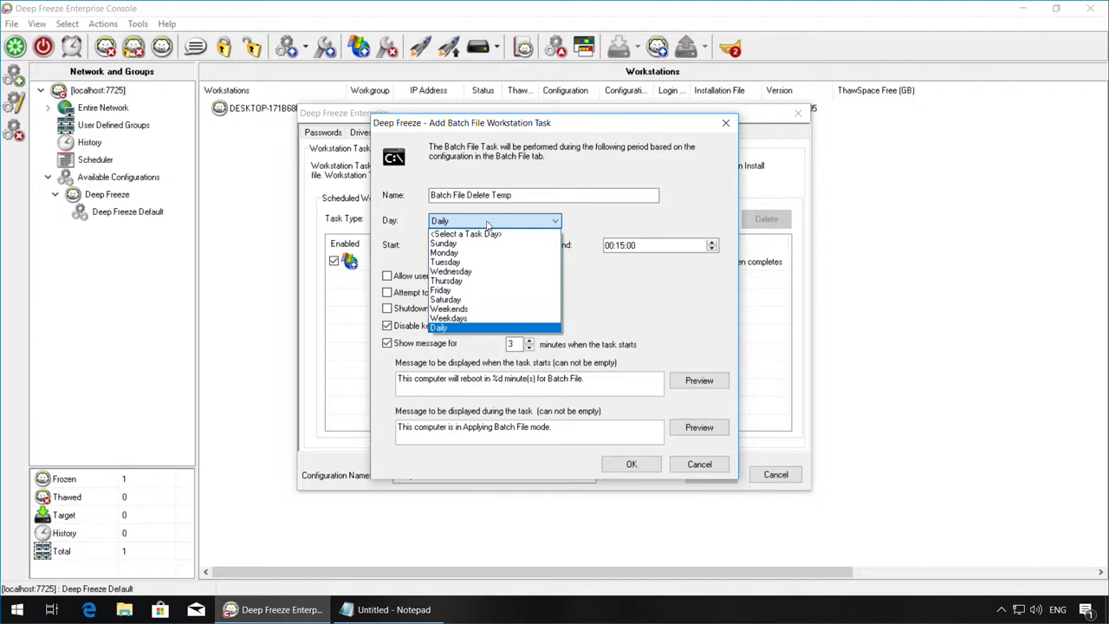
left_click(474, 291)
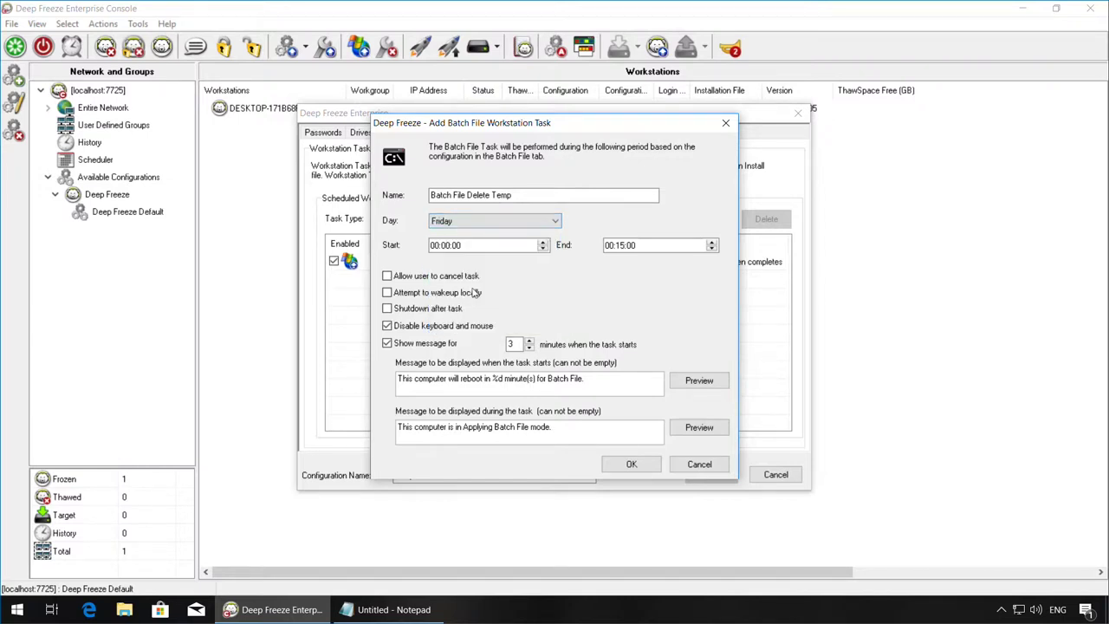
left_click(620, 246)
left_click(711, 243)
left_click(388, 310)
left_click(503, 379)
key("BackSpace")
key("BackSpace")
type("3")
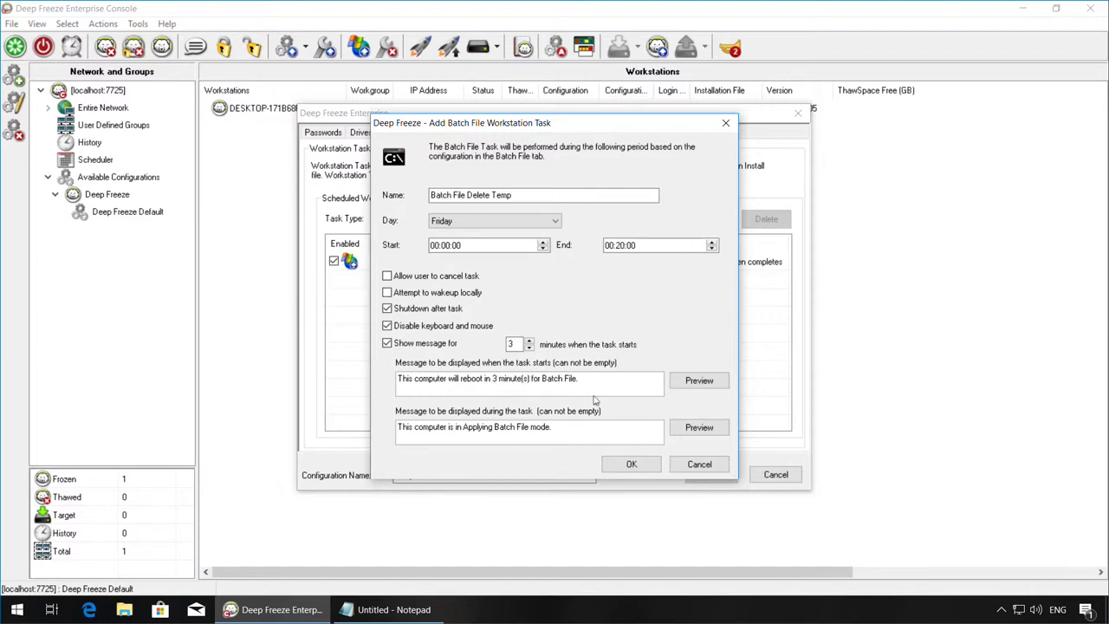
left_click(631, 465)
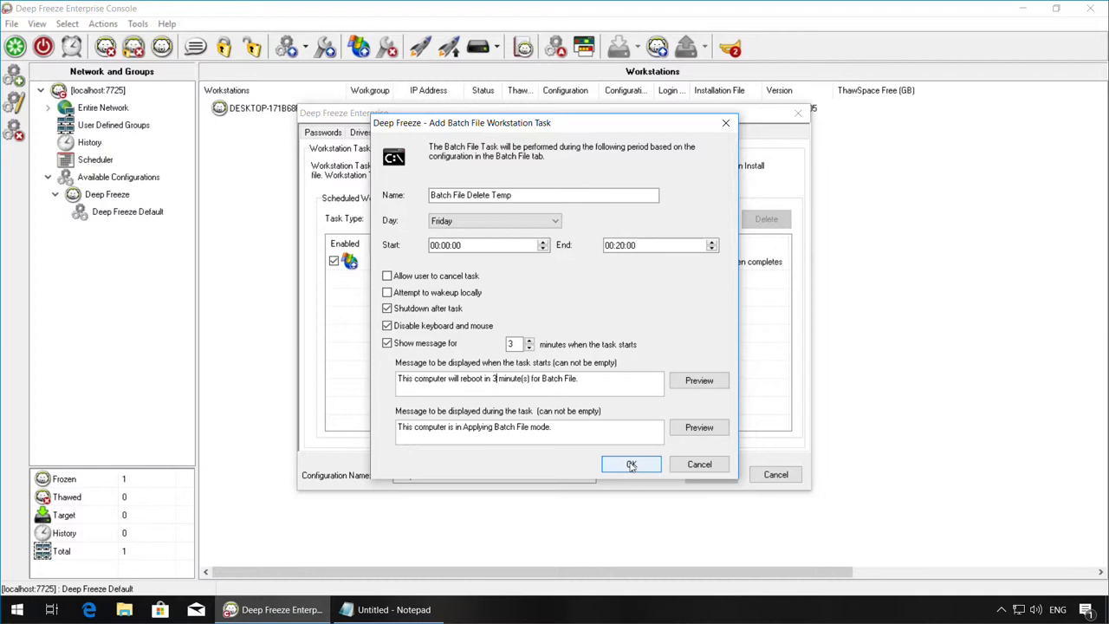
left_click(632, 466)
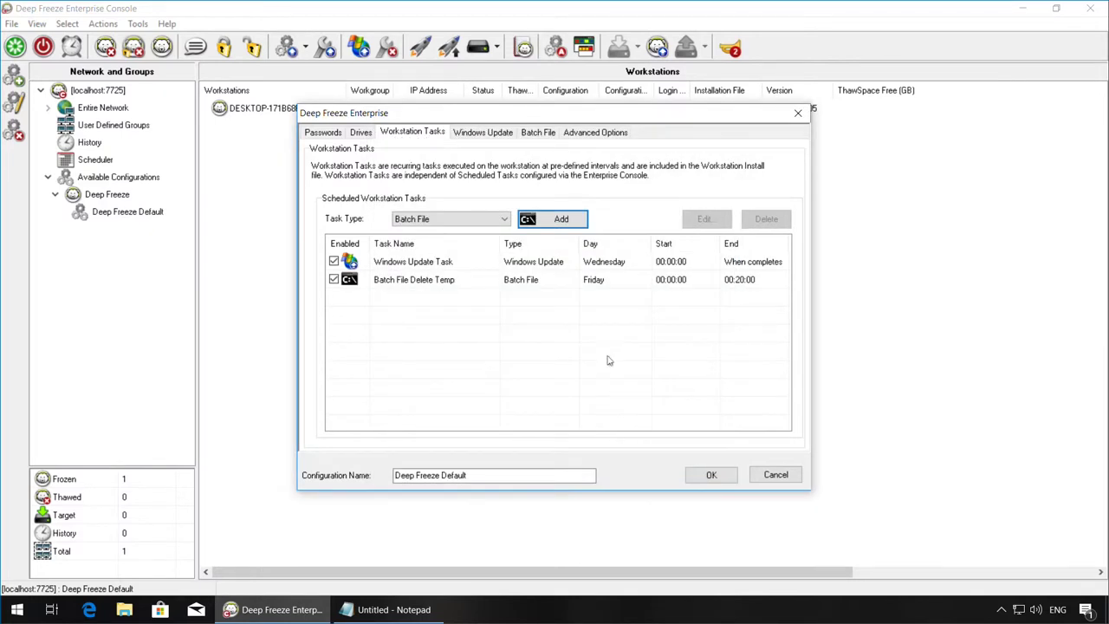
Paste the two del commands from Notepad into the Batch File contents.
left_click(538, 133)
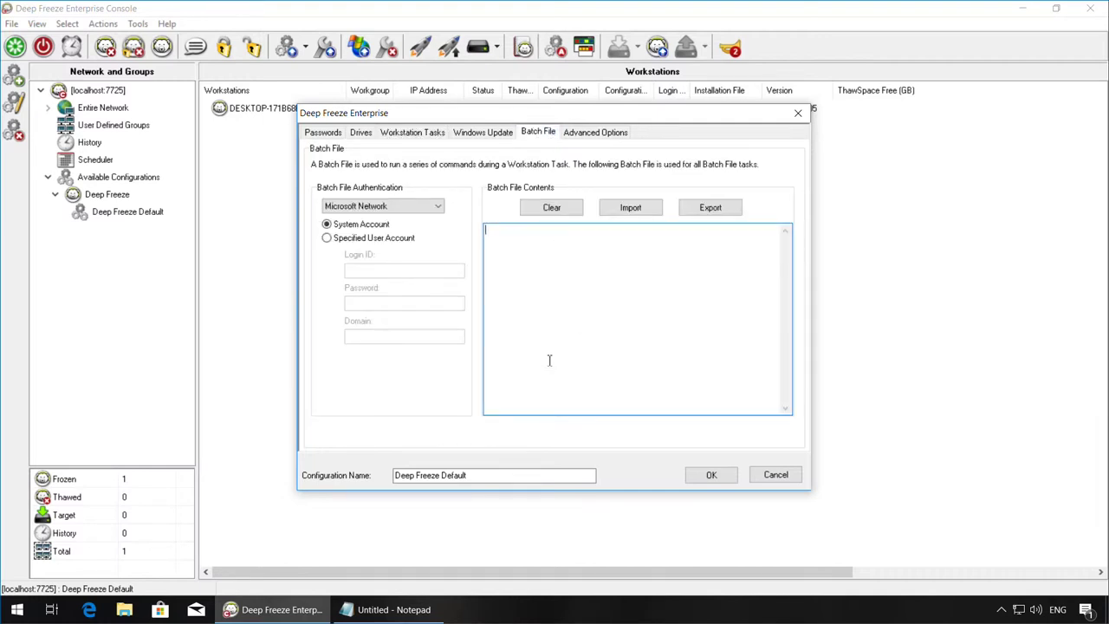
left_click(416, 613)
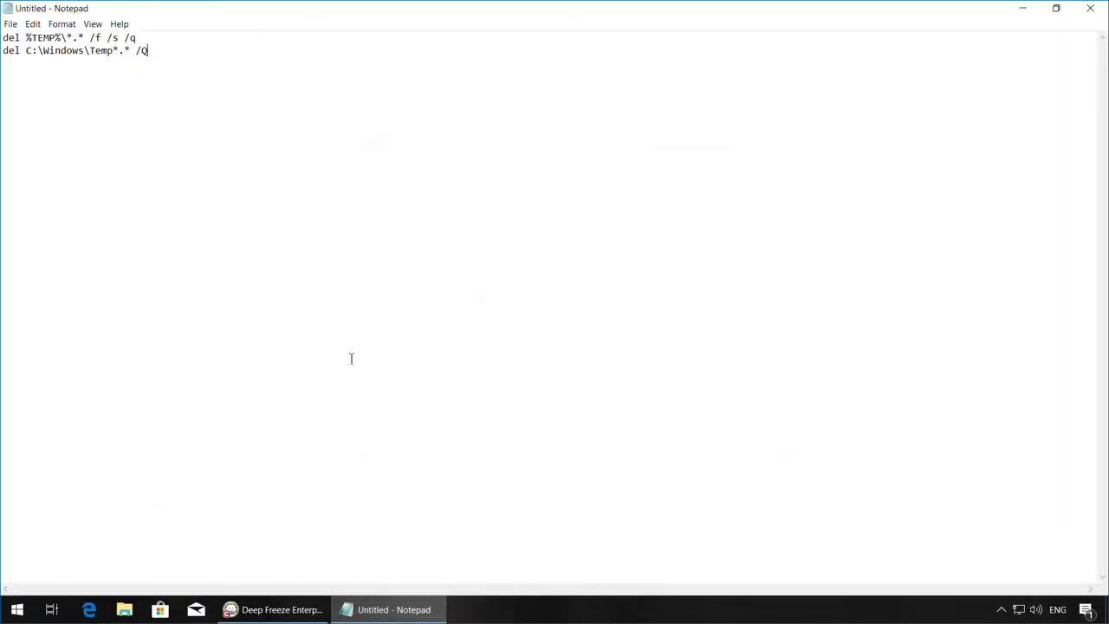
left_click_drag(149, 50, 1, 38)
key("ctrl+c")
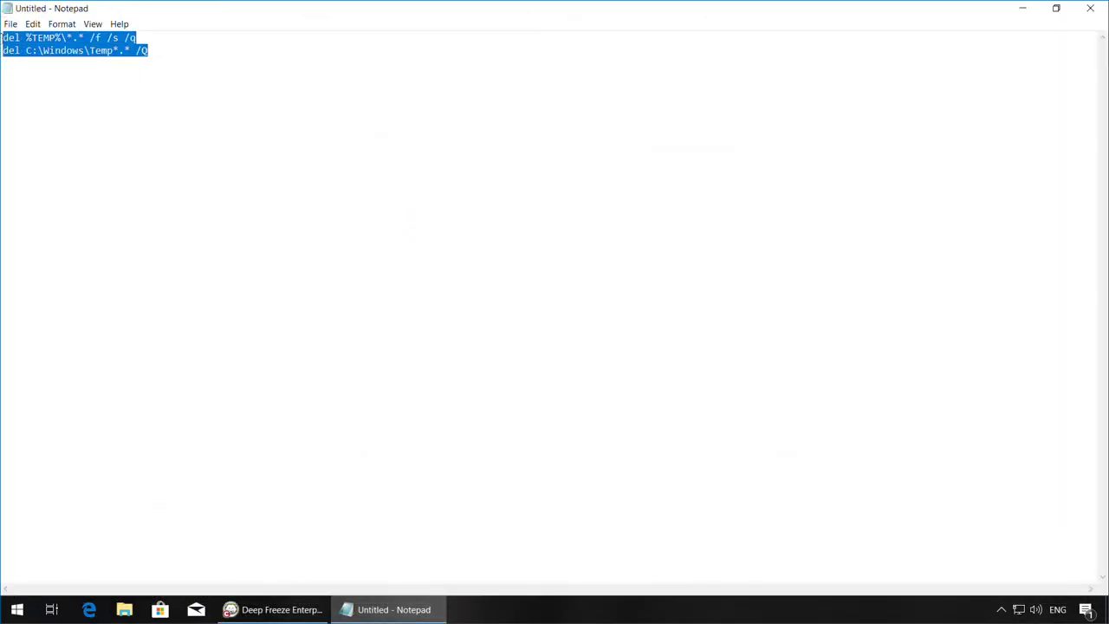
left_click(306, 610)
left_click(607, 358)
key("ctrl+v")
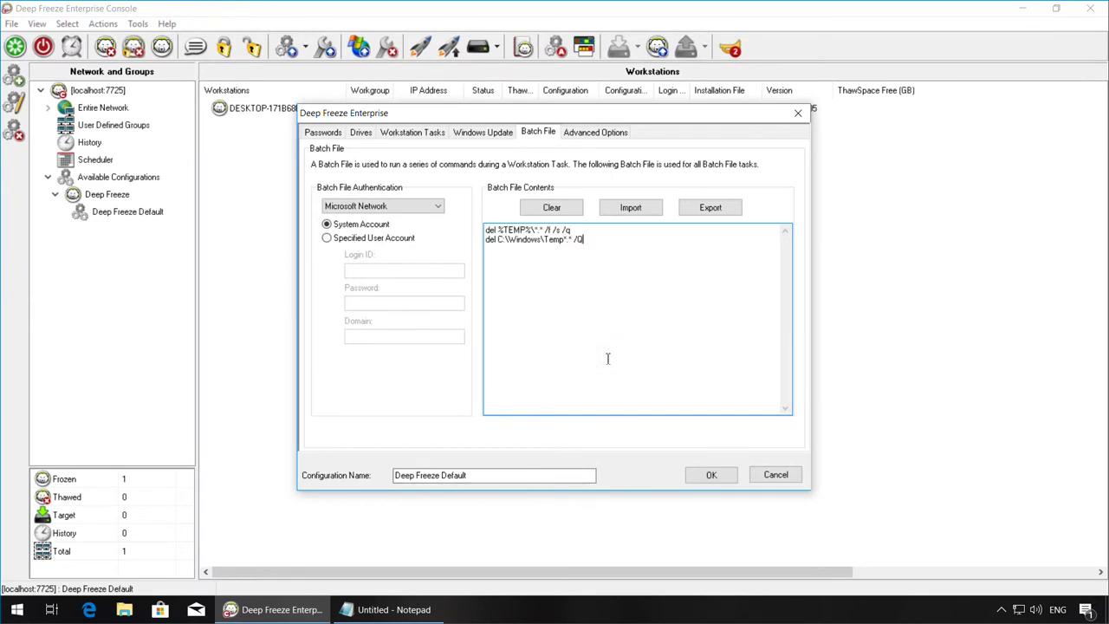
Keep System Account for batch file authentication and save the Deep Freeze Default configuration.
left_click(326, 238)
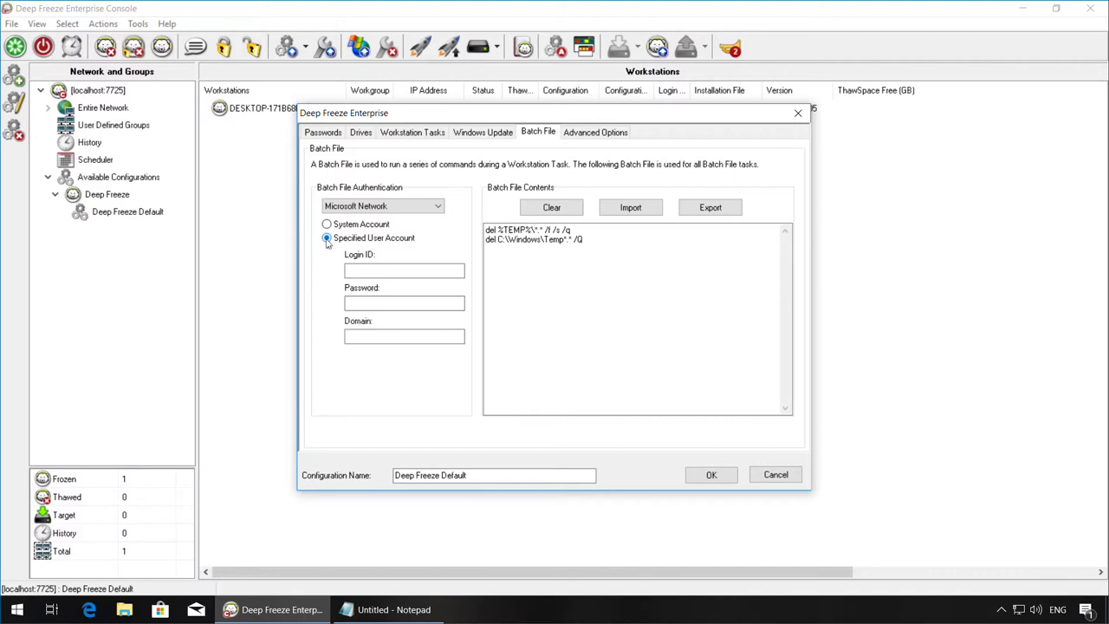
left_click(327, 225)
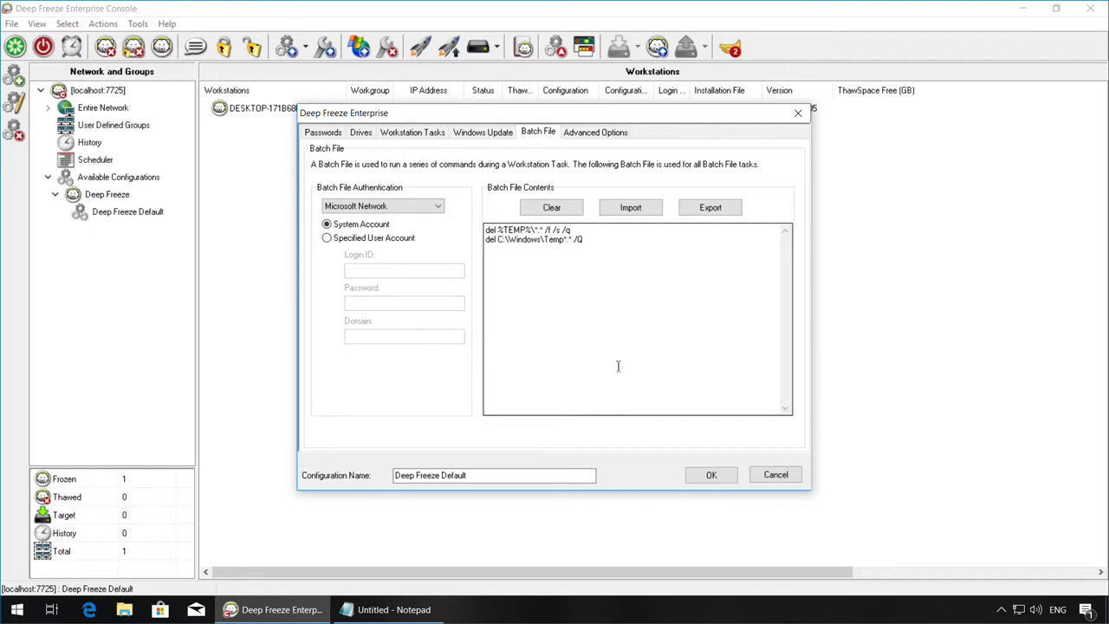
left_click(710, 475)
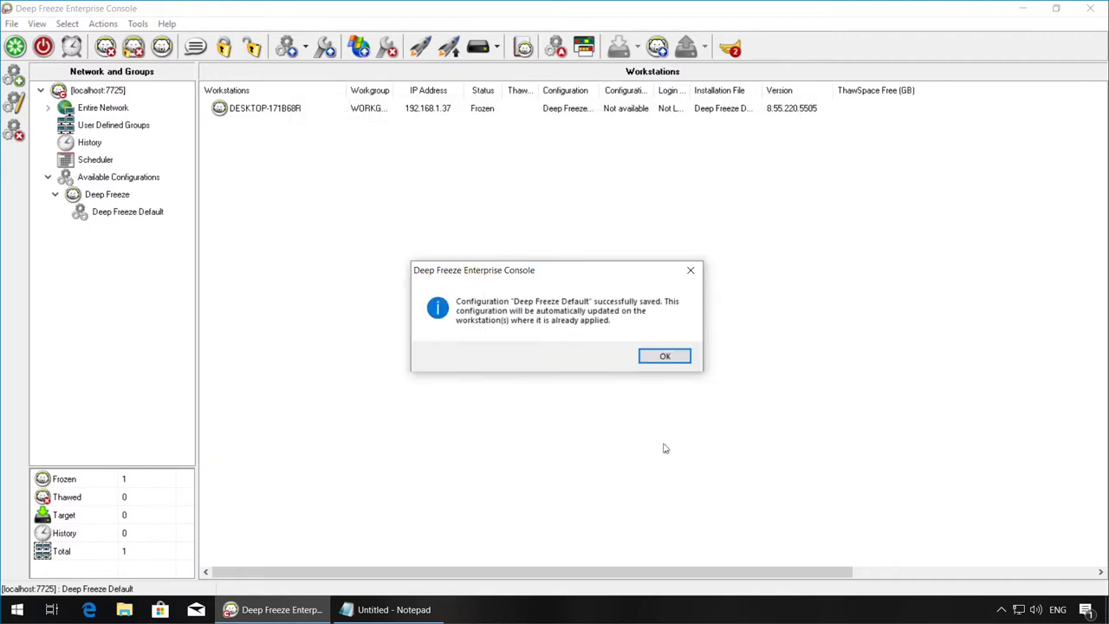
Assign workstation DESKTOP-171B68R from Entire Network to the Deep Freeze Default configuration and confirm.
left_click(654, 360)
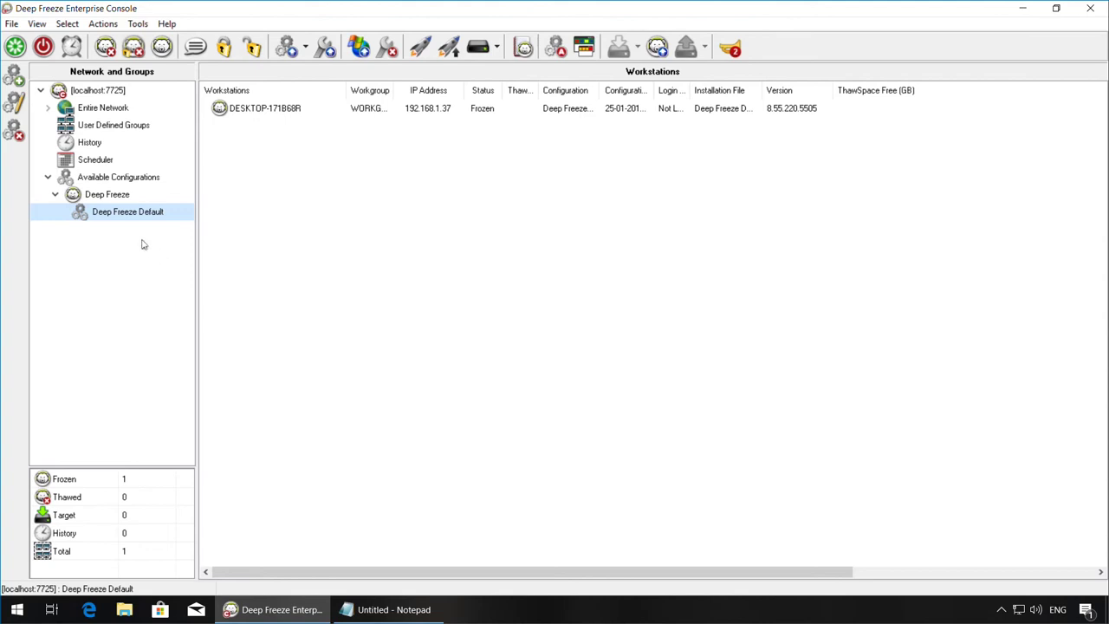
left_click(120, 217)
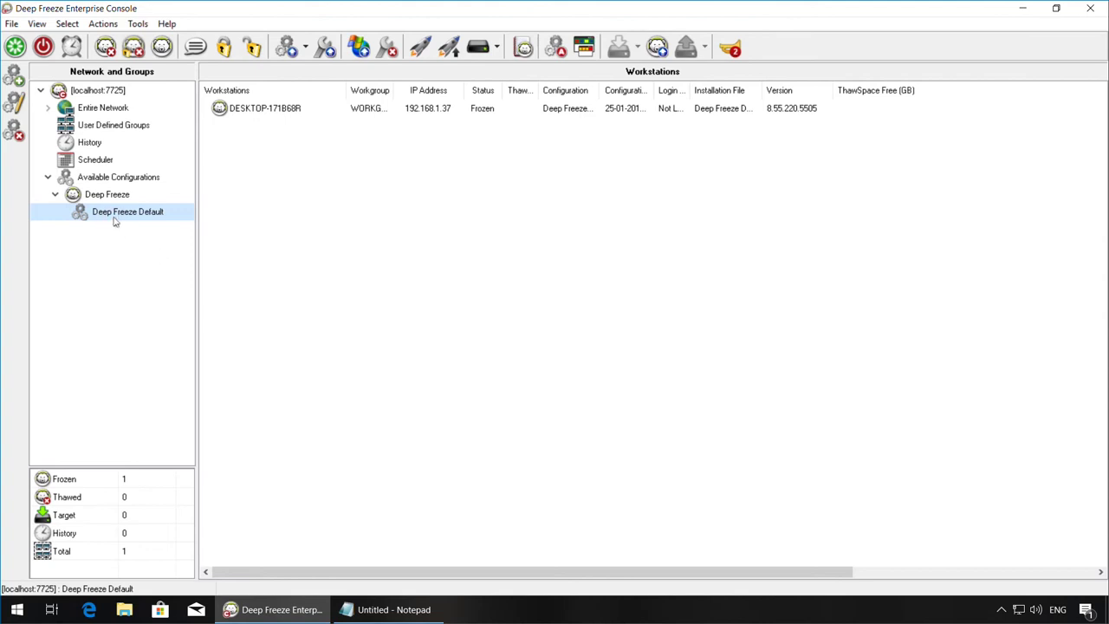
left_click(262, 147)
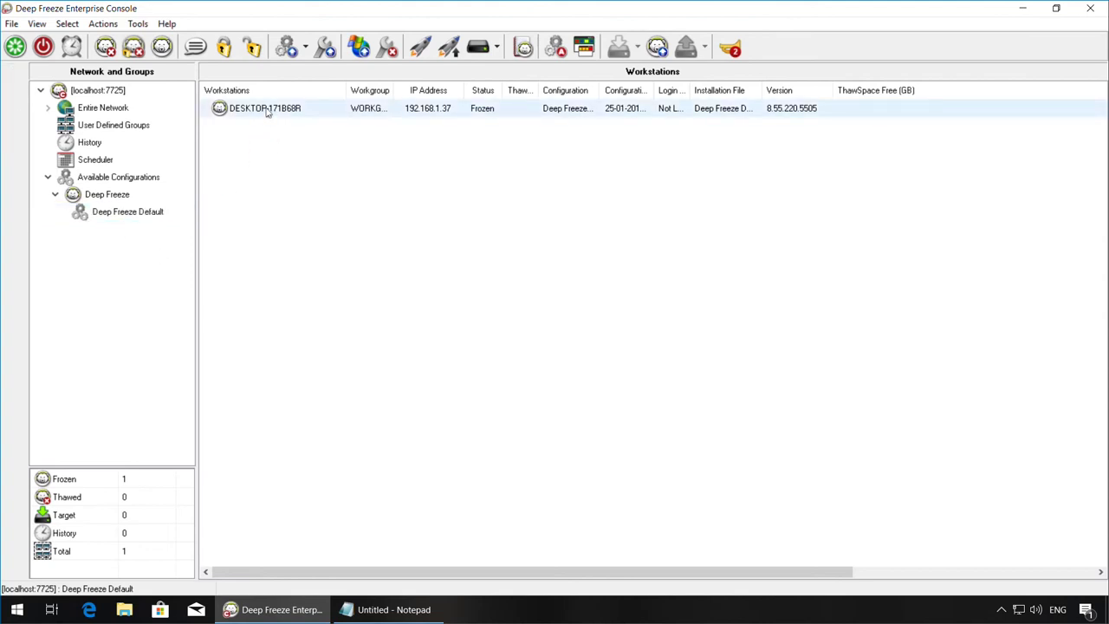
left_click(128, 114)
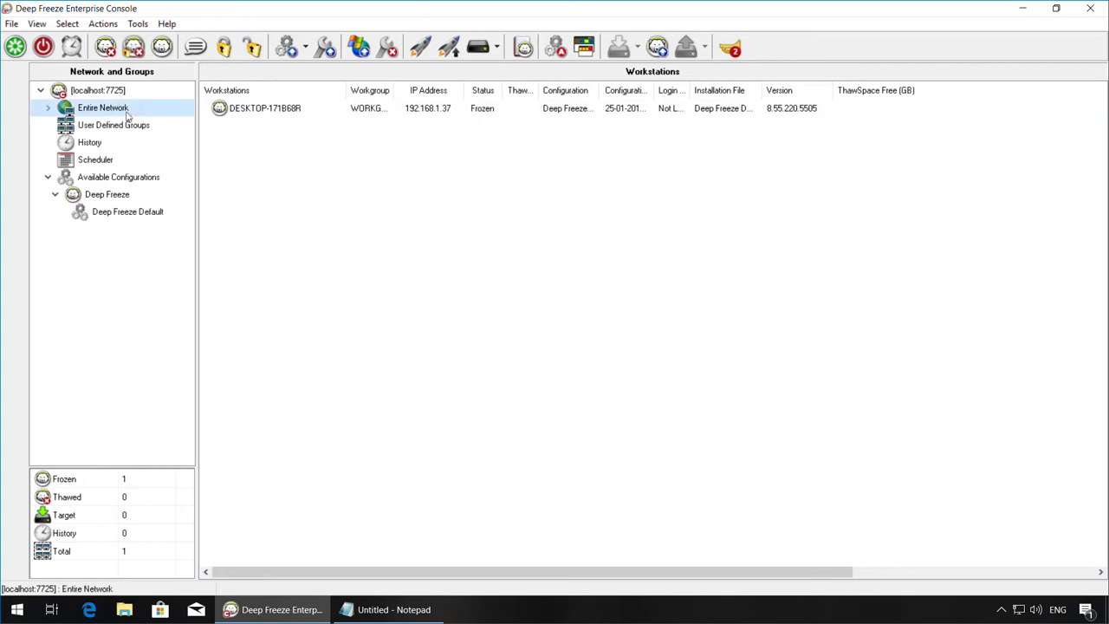
left_click(236, 115)
left_click_drag(295, 111, 121, 215)
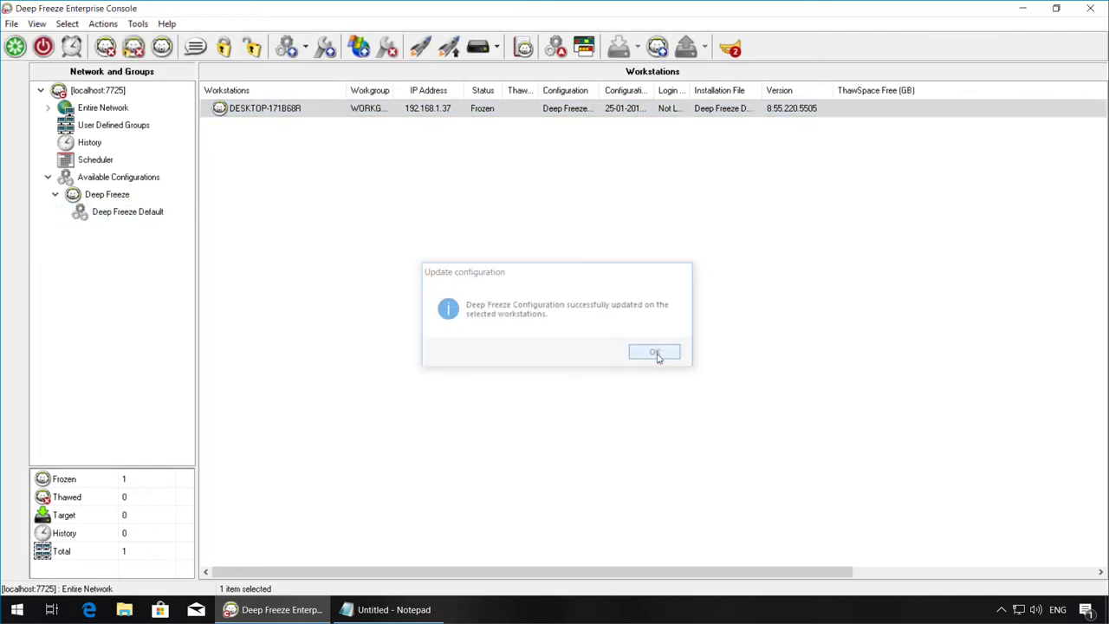
left_click(657, 355)
left_click(225, 224)
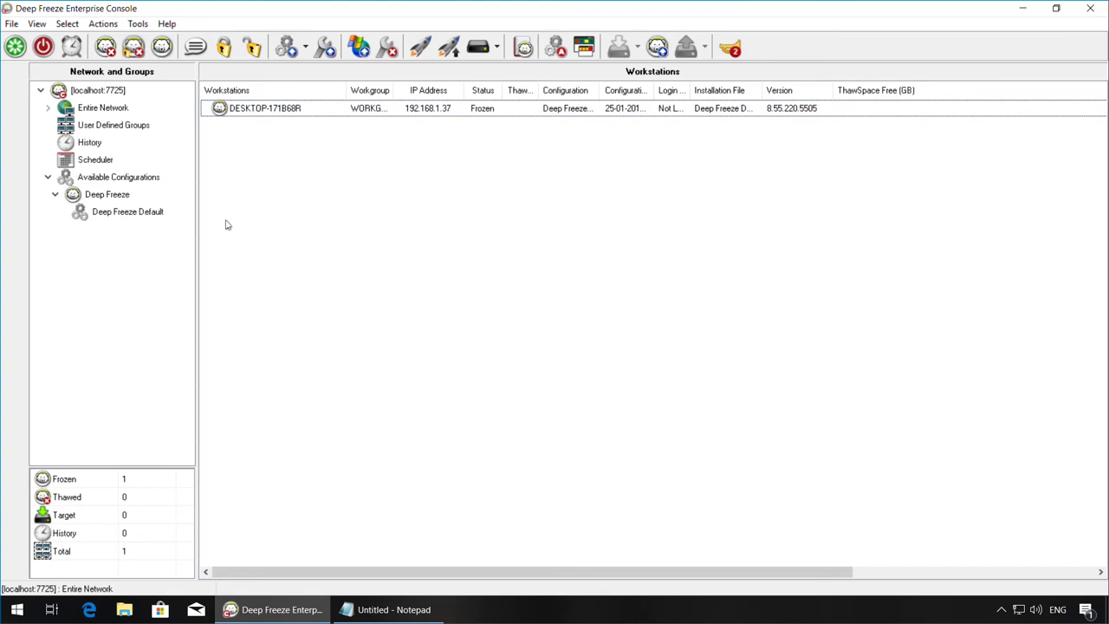